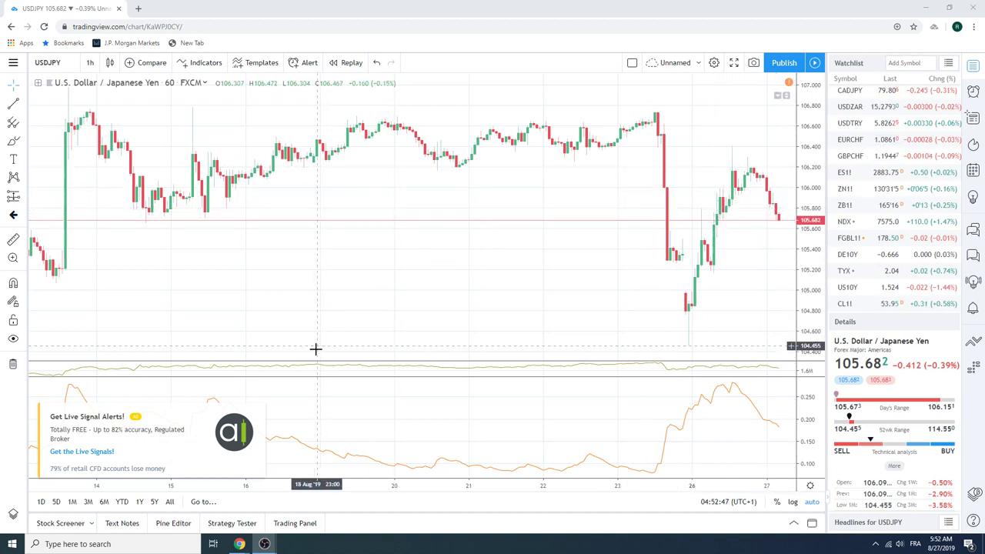
# - Close the 'Get Live Signal Alerts!' popup over the USDJPY hourly chart, then zoom out and back in
pyautogui.click(259, 410)
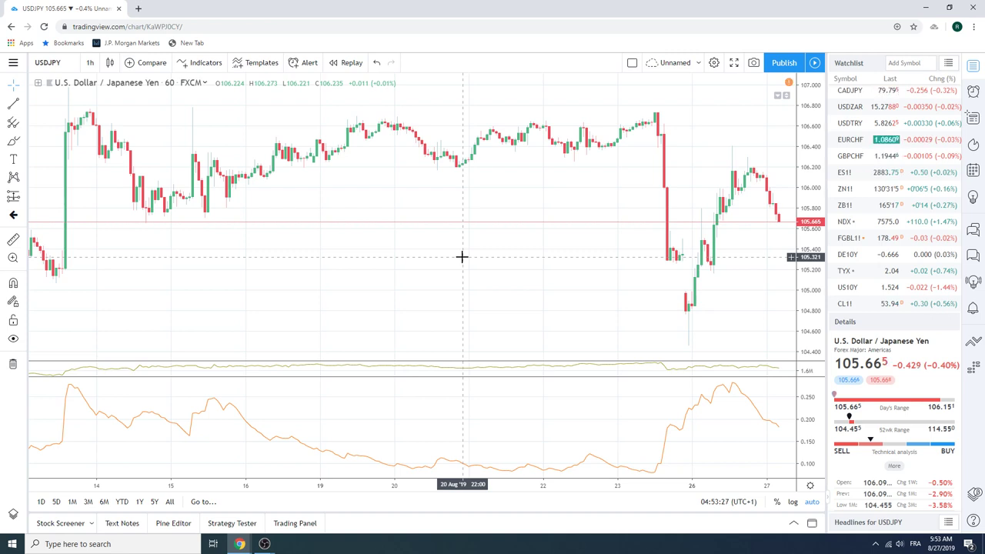
pyautogui.scroll(-2, 479, 242)
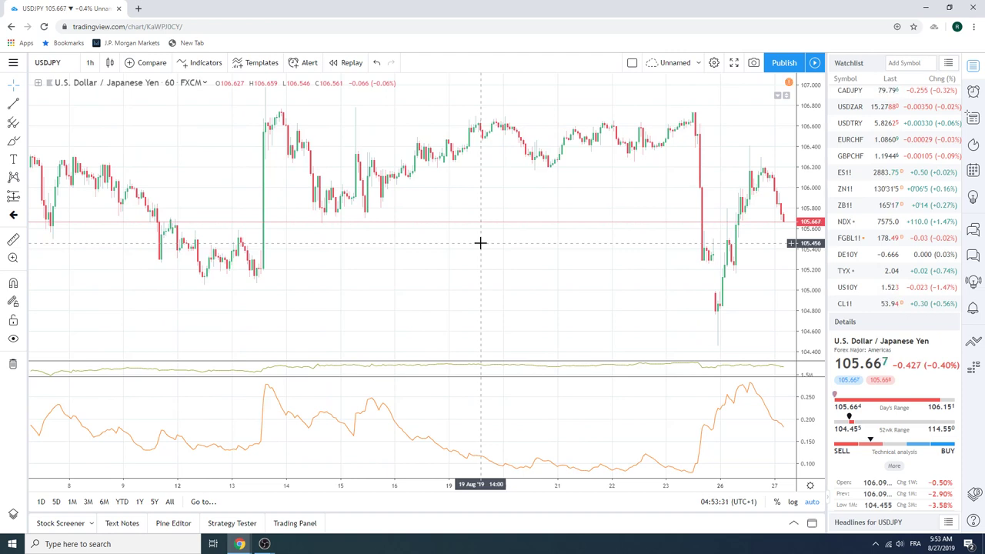
pyautogui.scroll(2, 479, 243)
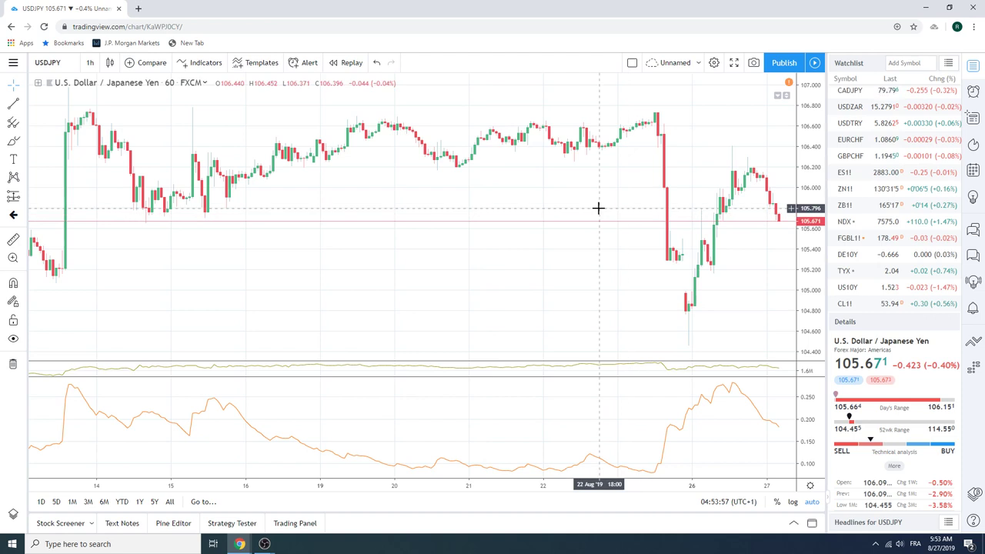
# - Load the AUDUSD hourly chart from the top of the watchlist
pyautogui.scroll(4, 873, 235)
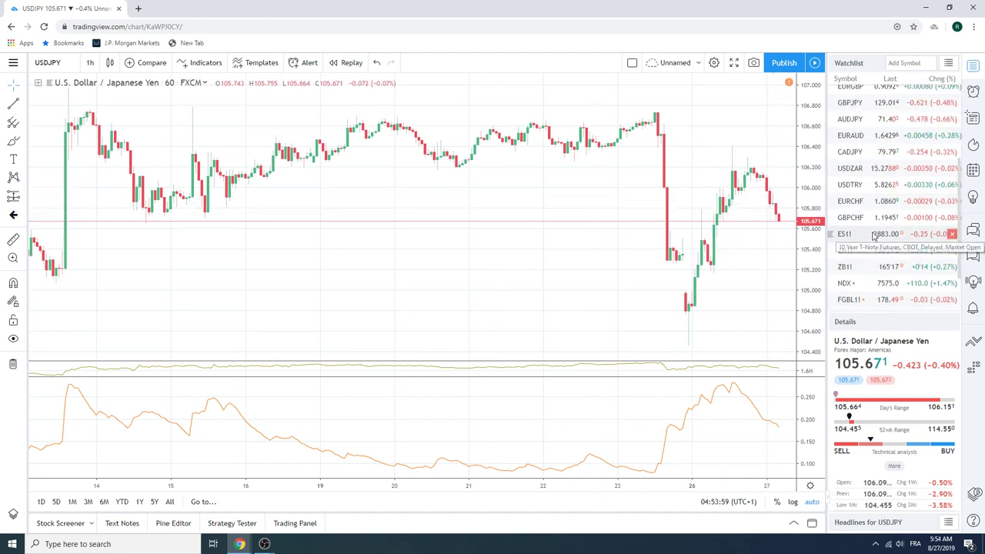
pyautogui.scroll(2, 873, 234)
pyautogui.scroll(2, 874, 235)
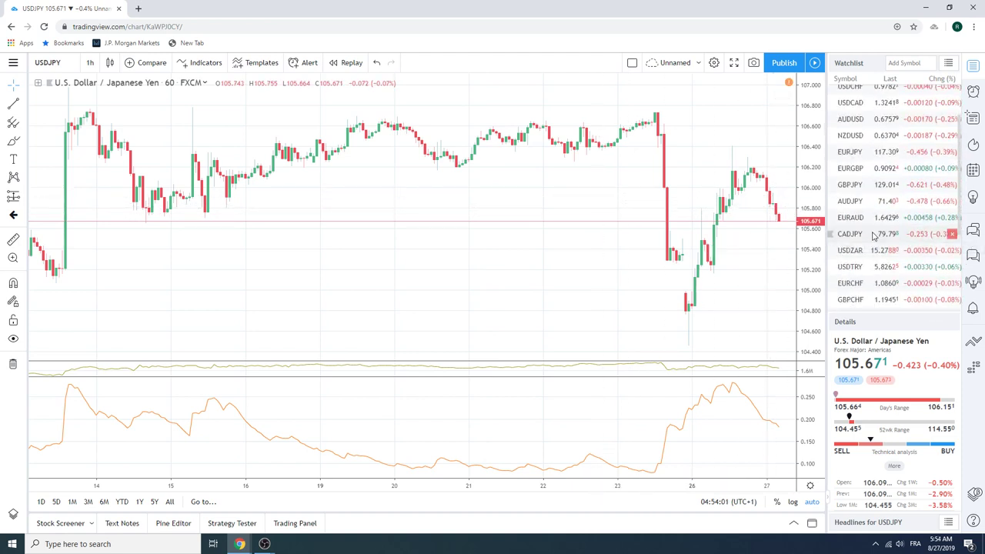
pyautogui.scroll(1, 873, 235)
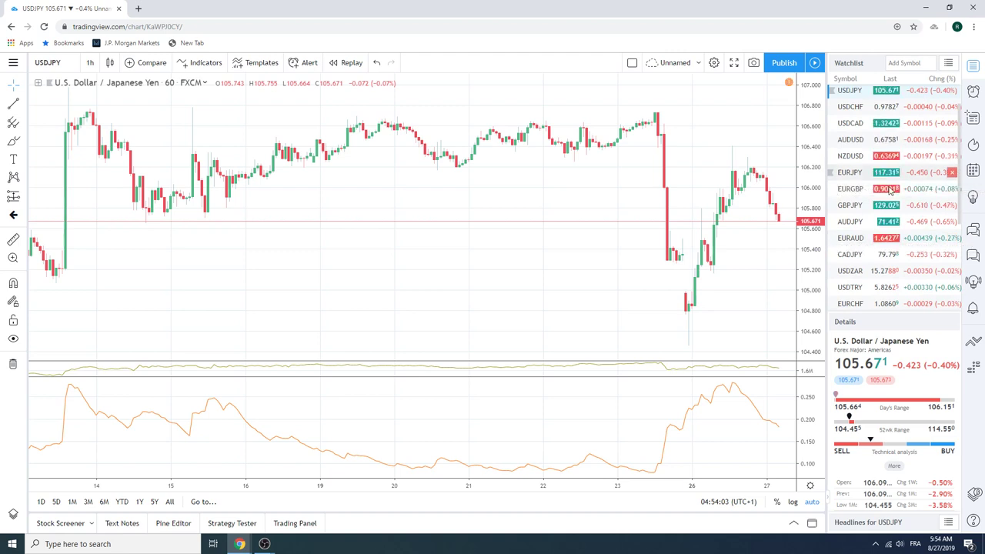
pyautogui.scroll(1, 890, 188)
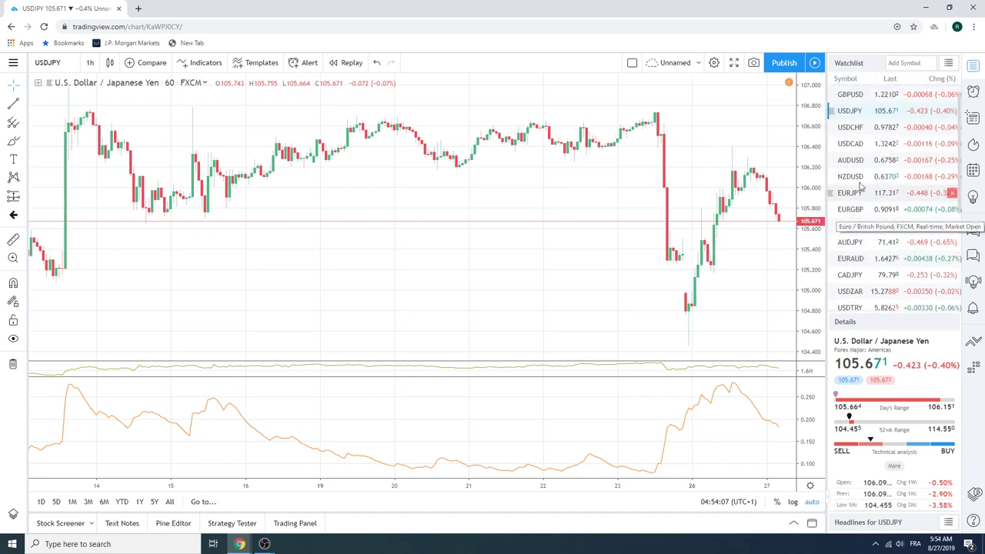
pyautogui.click(850, 160)
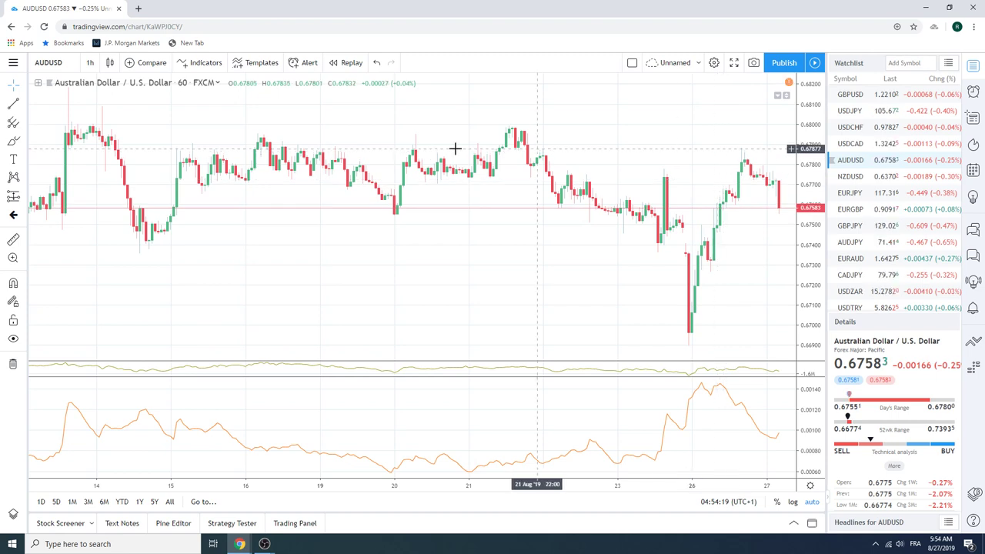
# - Switch AUDUSD to '1 day' candles, showing December 2018 through August 2019
pyautogui.click(90, 62)
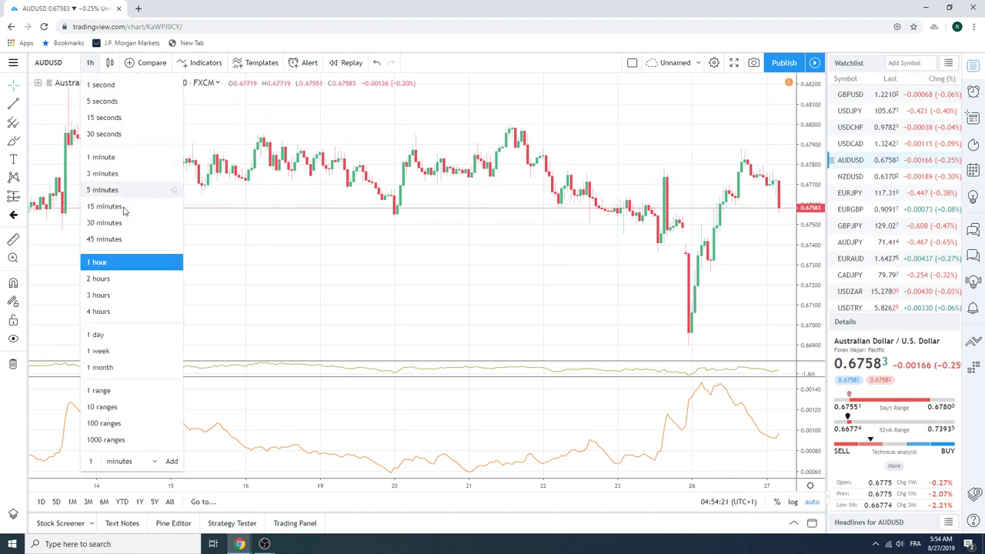
pyautogui.click(123, 333)
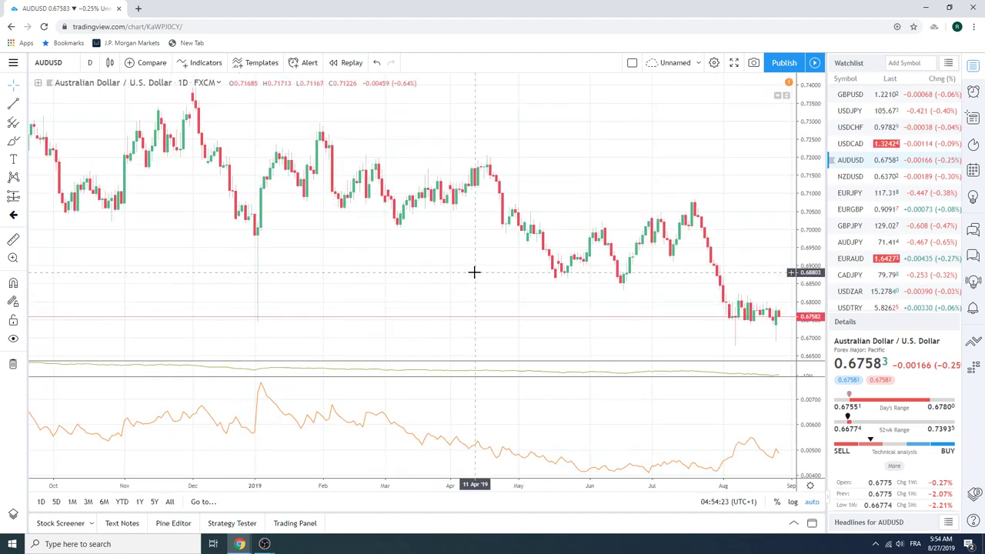
pyautogui.scroll(5, 578, 282)
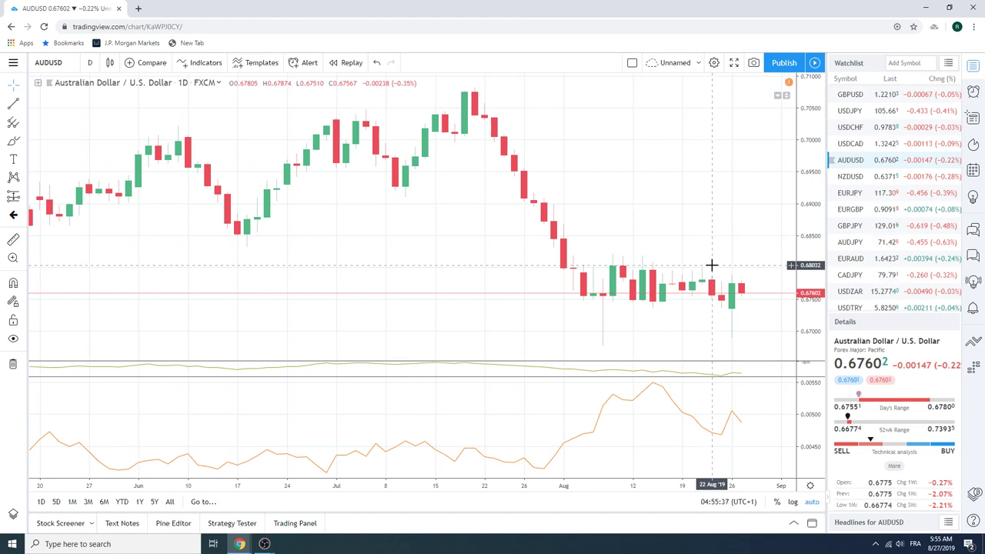
pyautogui.scroll(-3, 711, 263)
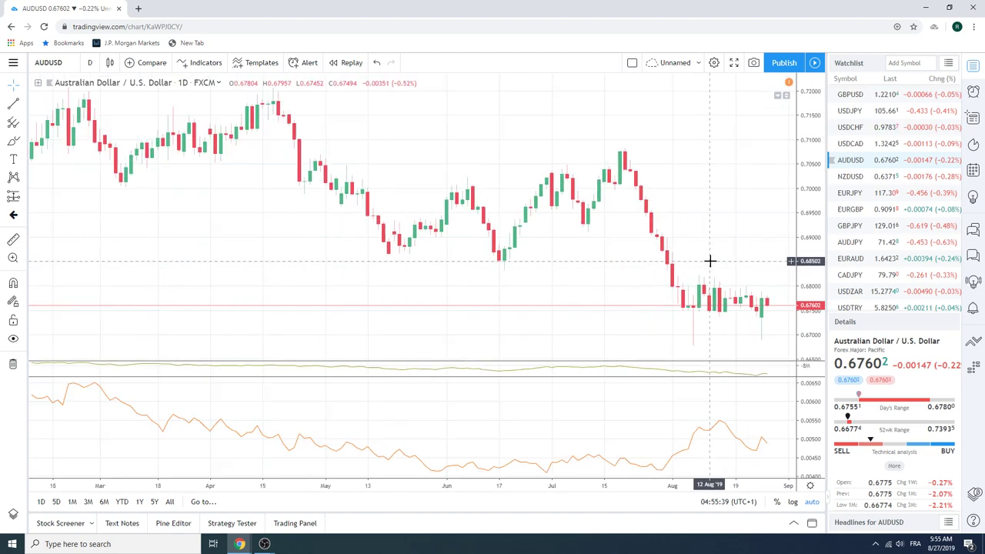
pyautogui.scroll(-2, 709, 261)
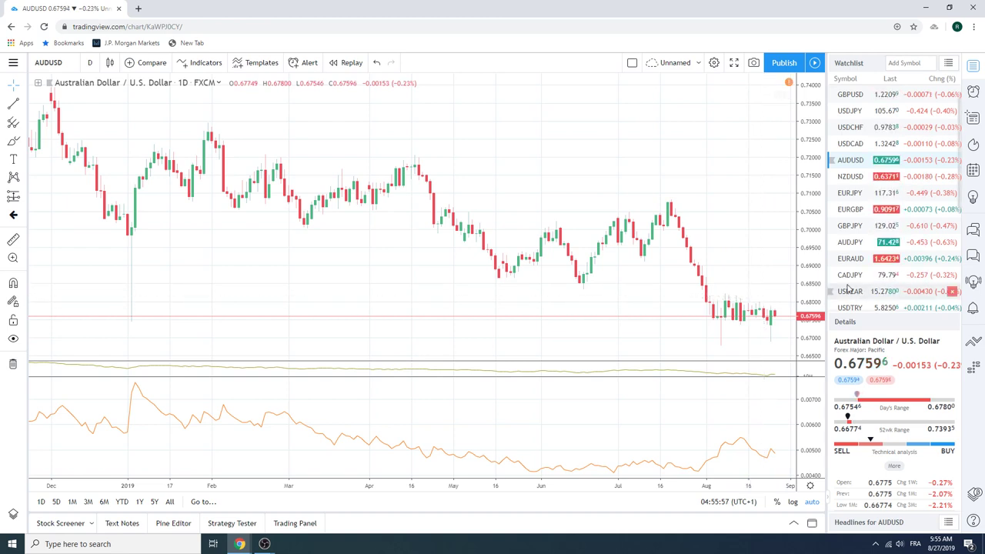
pyautogui.scroll(-3, 855, 277)
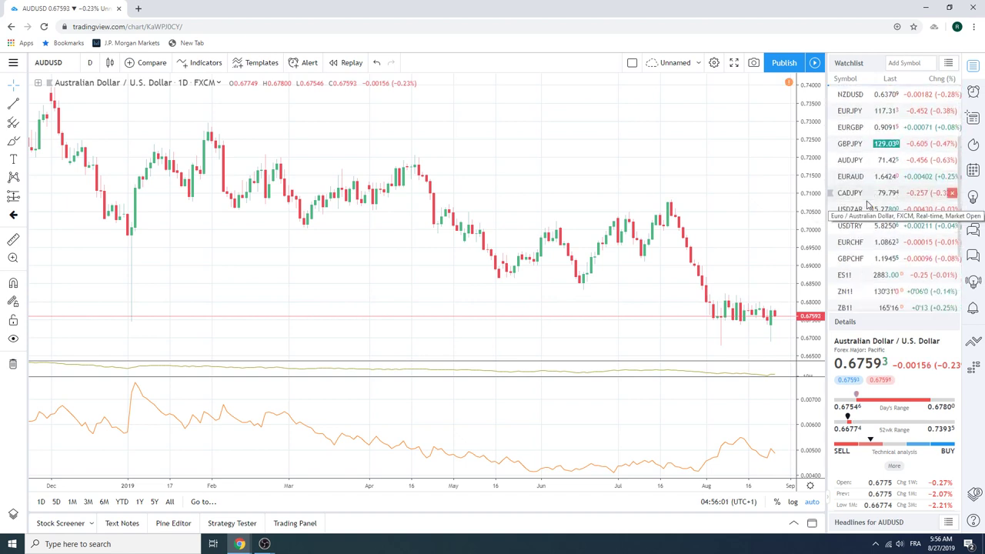
pyautogui.scroll(1, 881, 243)
pyautogui.scroll(1, 881, 244)
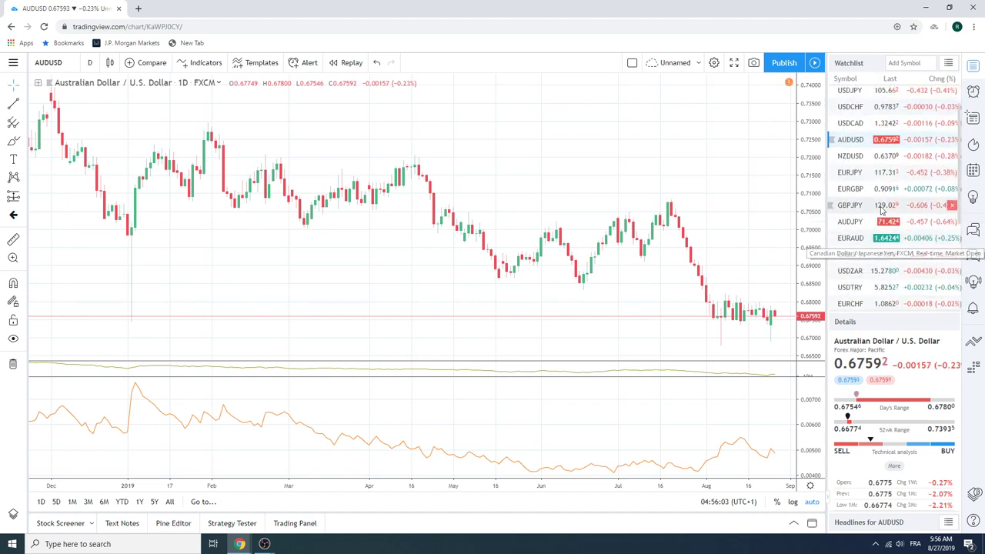
pyautogui.click(859, 124)
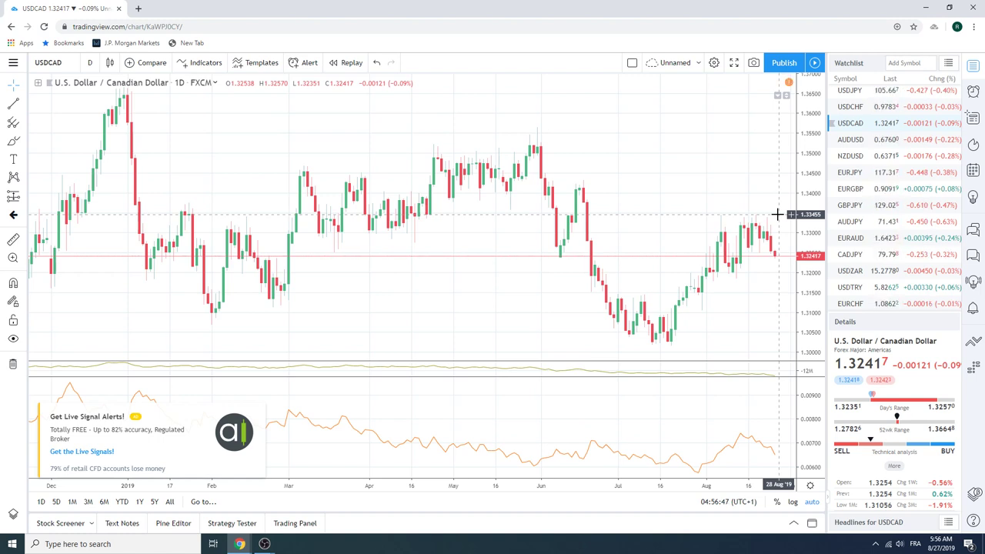
pyautogui.scroll(-1, 888, 200)
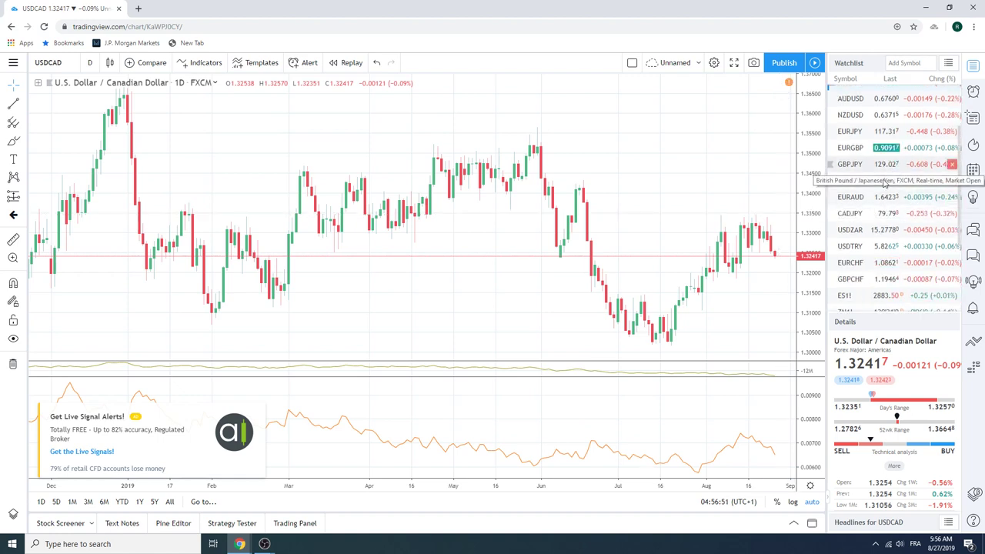
pyautogui.scroll(1, 879, 236)
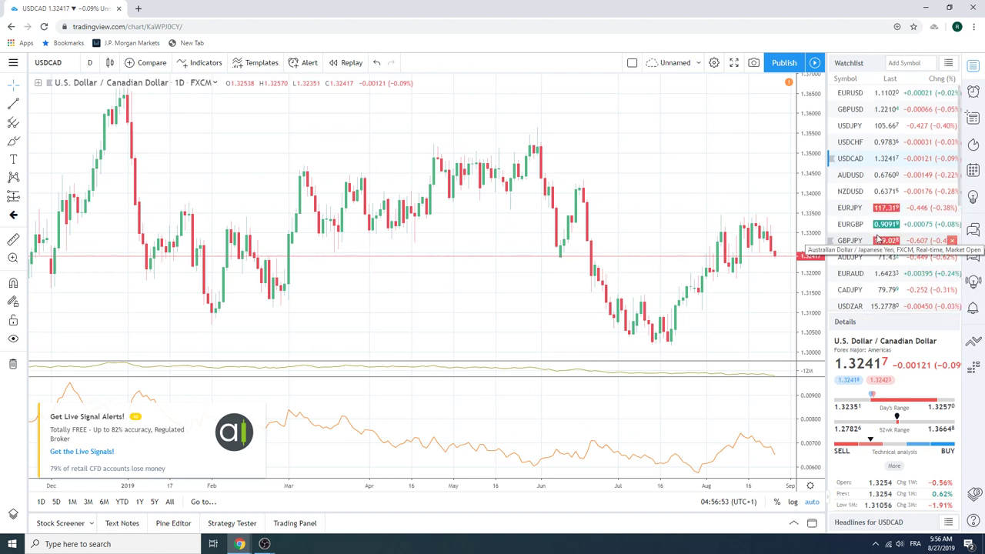
pyautogui.scroll(-6, 877, 238)
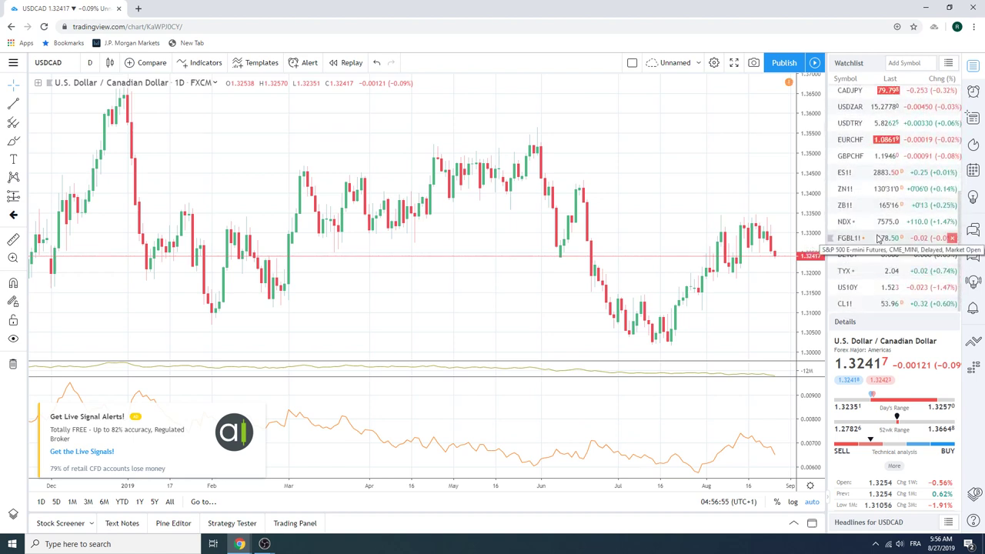
pyautogui.scroll(1, 877, 269)
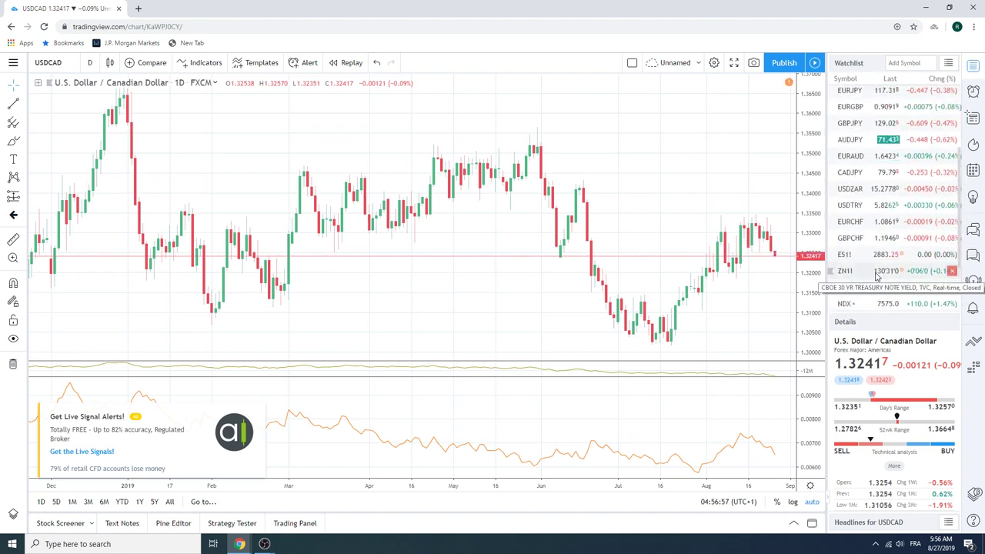
pyautogui.scroll(2, 876, 277)
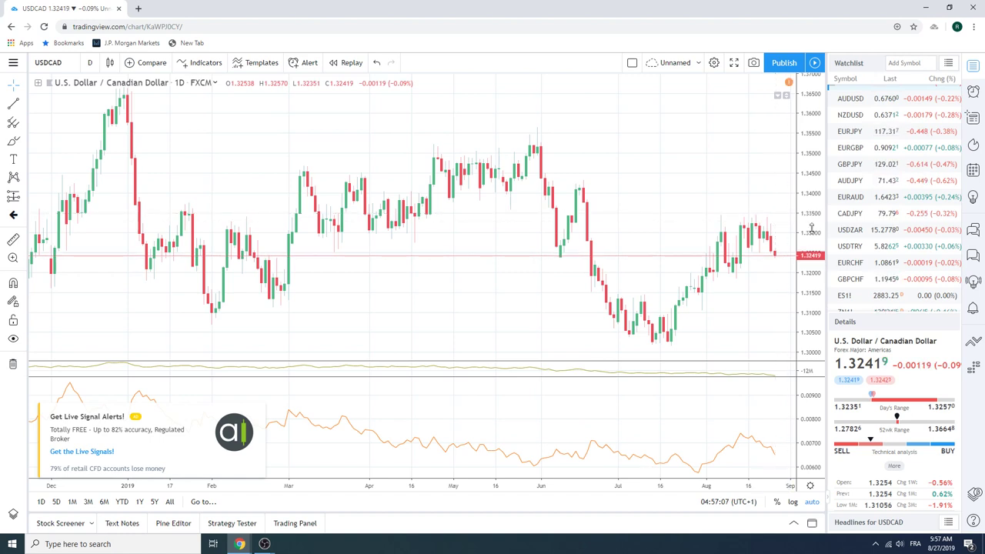
pyautogui.scroll(2, 883, 244)
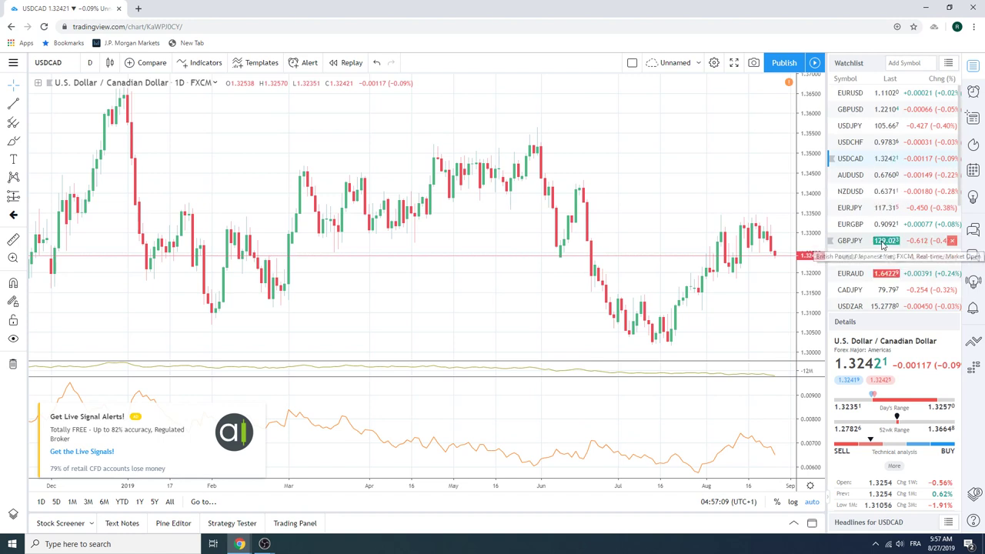
pyautogui.scroll(-5, 883, 245)
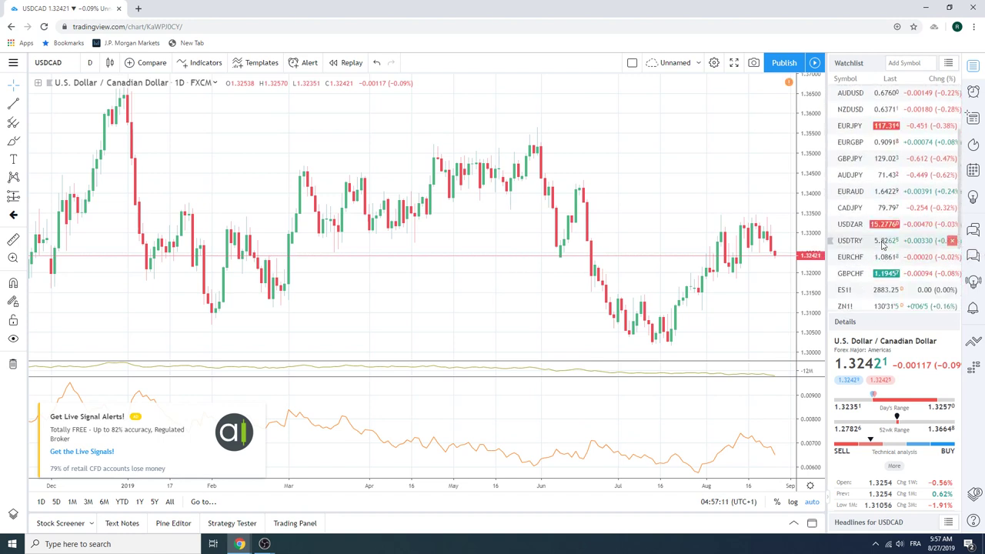
pyautogui.scroll(-1, 883, 244)
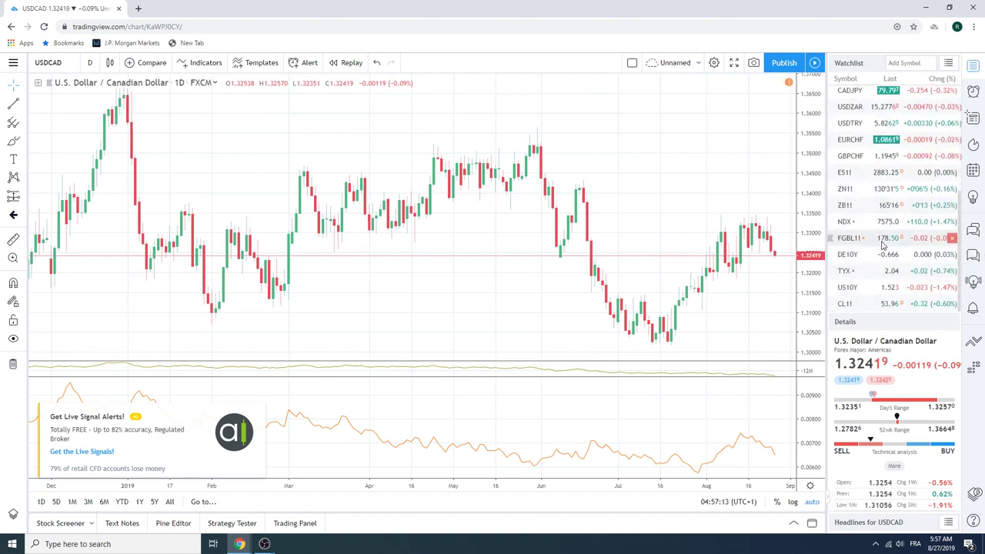
pyautogui.scroll(2, 883, 245)
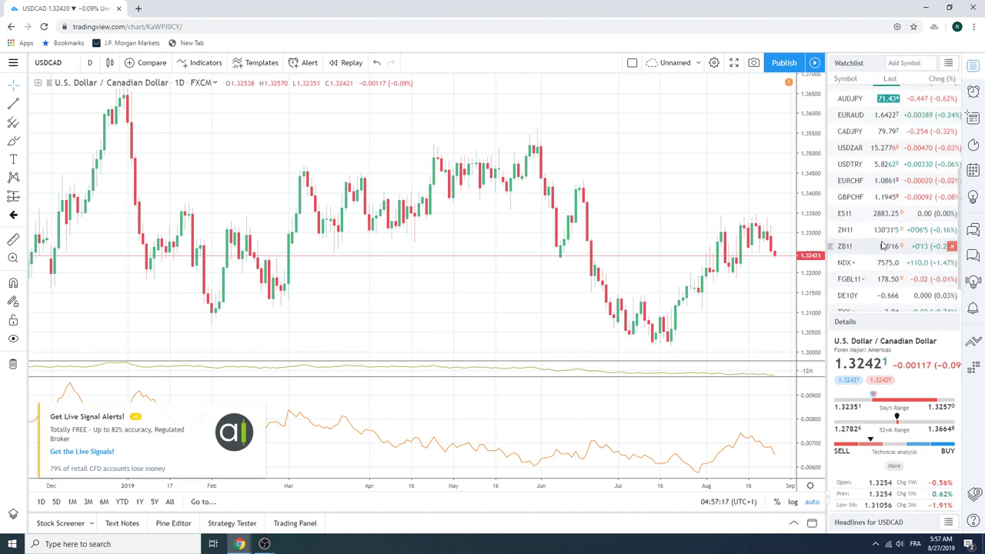
# - Add EURNOK to the watchlist through the Add Symbol box
pyautogui.click(902, 64)
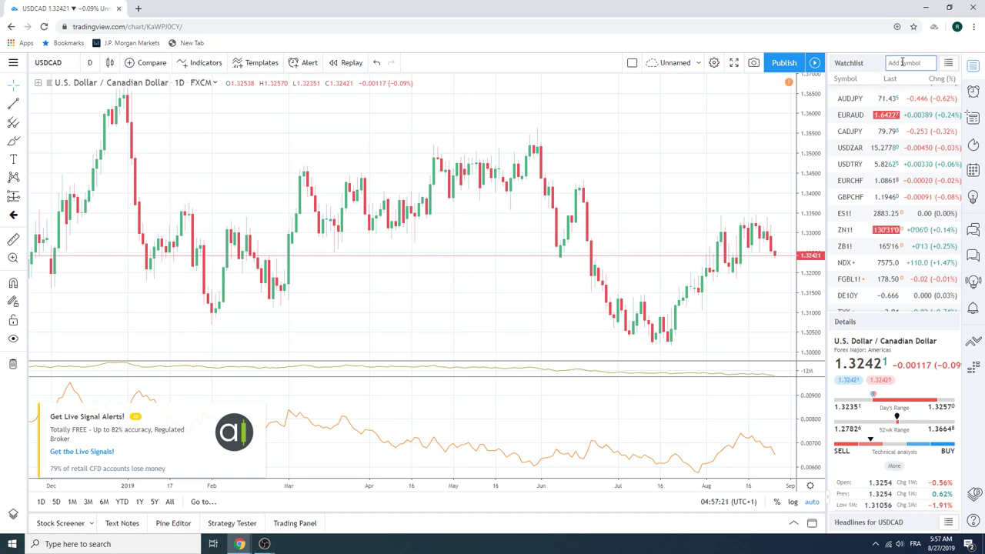
pyautogui.write('EURNOK')
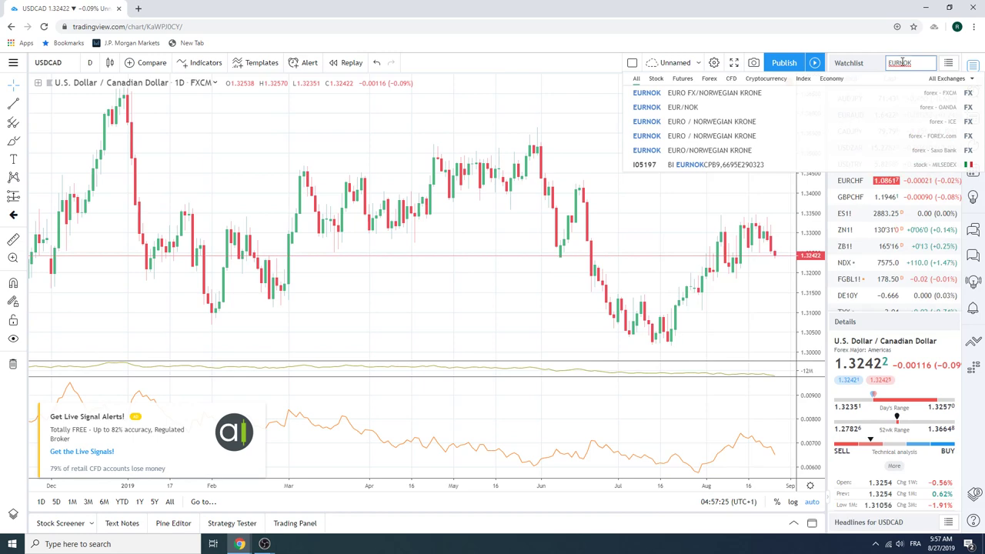
pyautogui.press('Return')
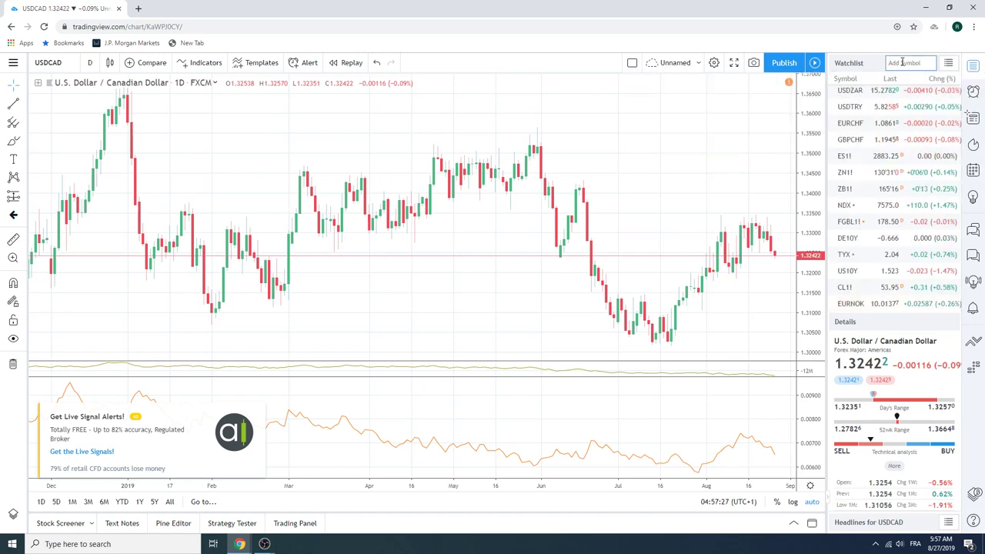
# - Load the Euro / Norwegian Krone (EURNOK) daily chart from the watchlist
pyautogui.click(851, 304)
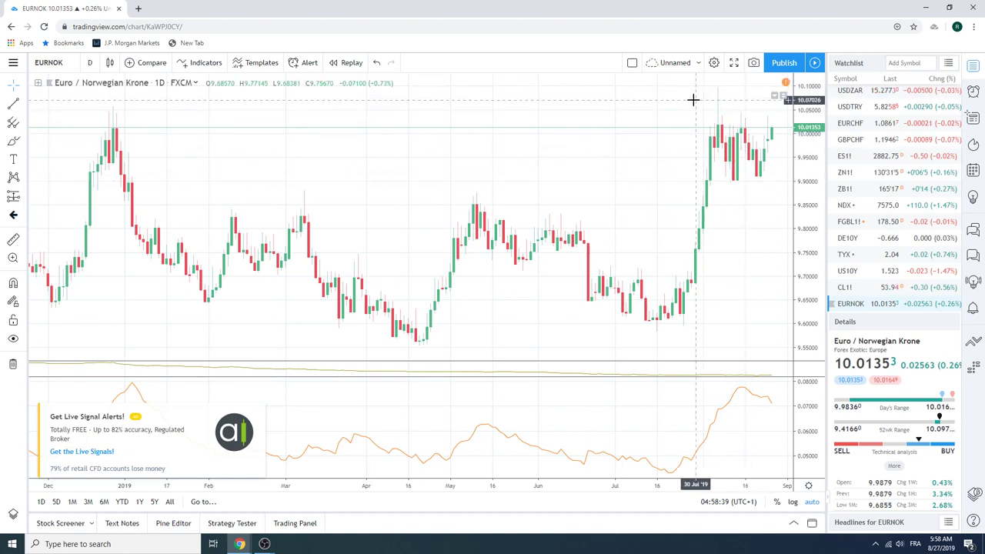
# - View and zoom the CL1! crude oil chart, then switch to ES1! S&P 500 futures
pyautogui.click(846, 286)
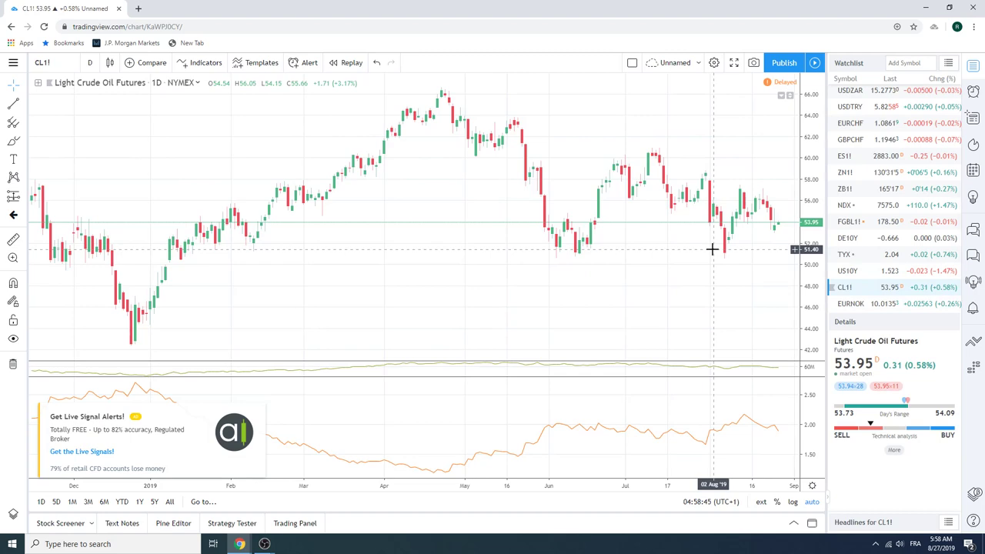
pyautogui.scroll(4, 714, 249)
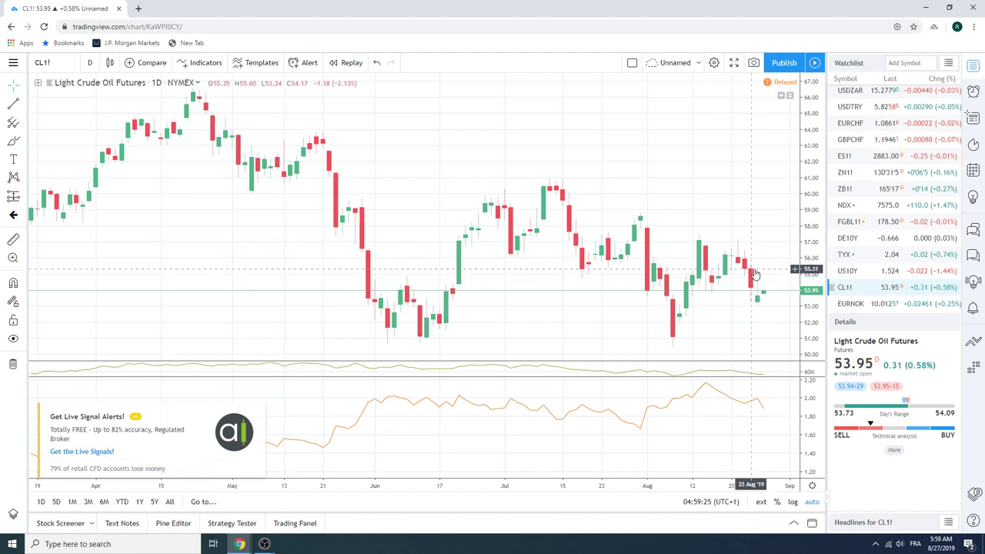
pyautogui.click(857, 157)
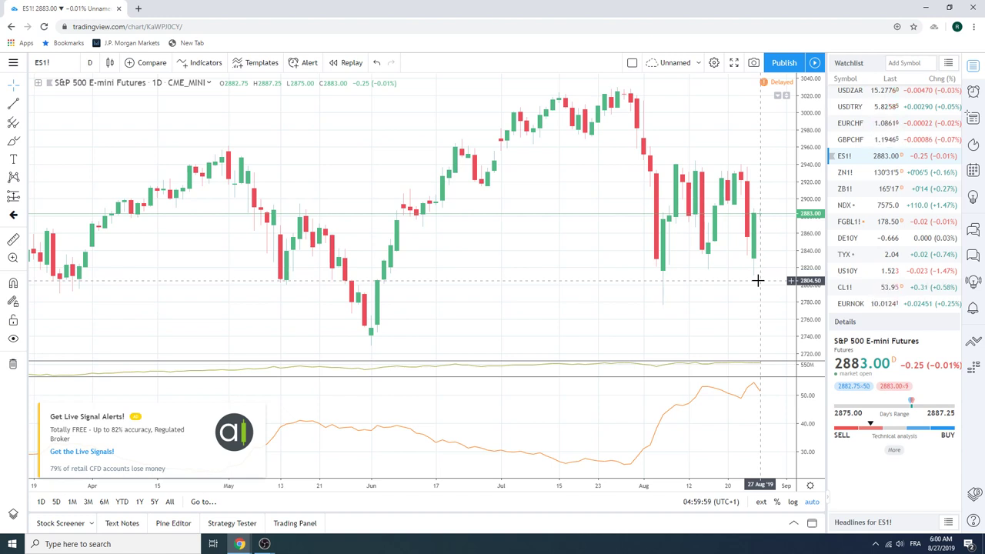
# - Zoom out on the ES1! daily chart
pyautogui.scroll(-2, 726, 268)
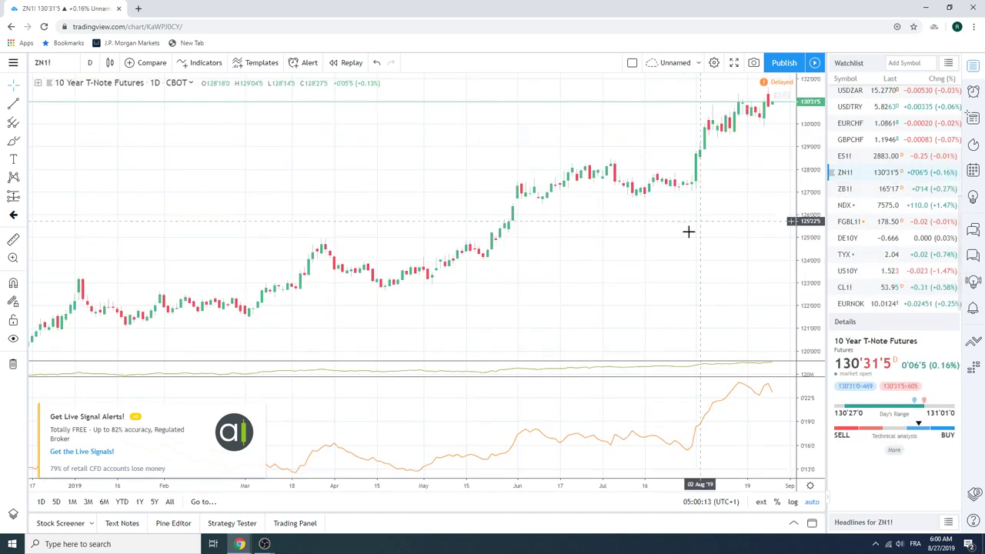
pyautogui.scroll(4, 677, 248)
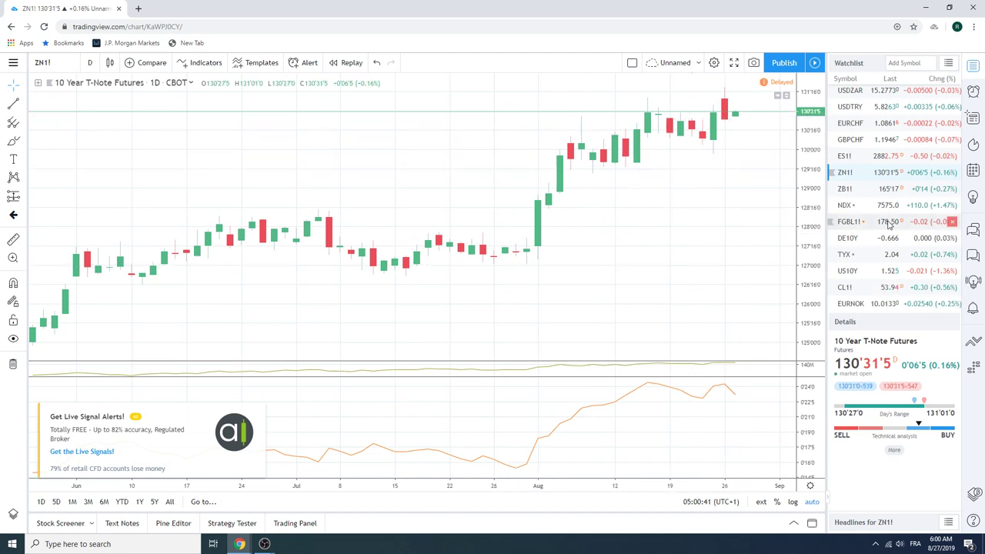
pyautogui.scroll(2, 888, 223)
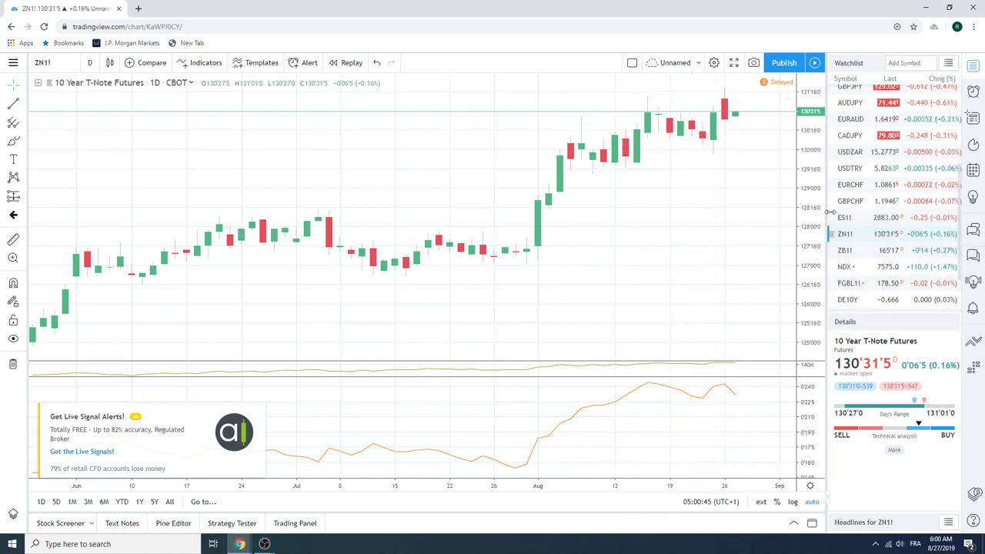
pyautogui.scroll(5, 875, 238)
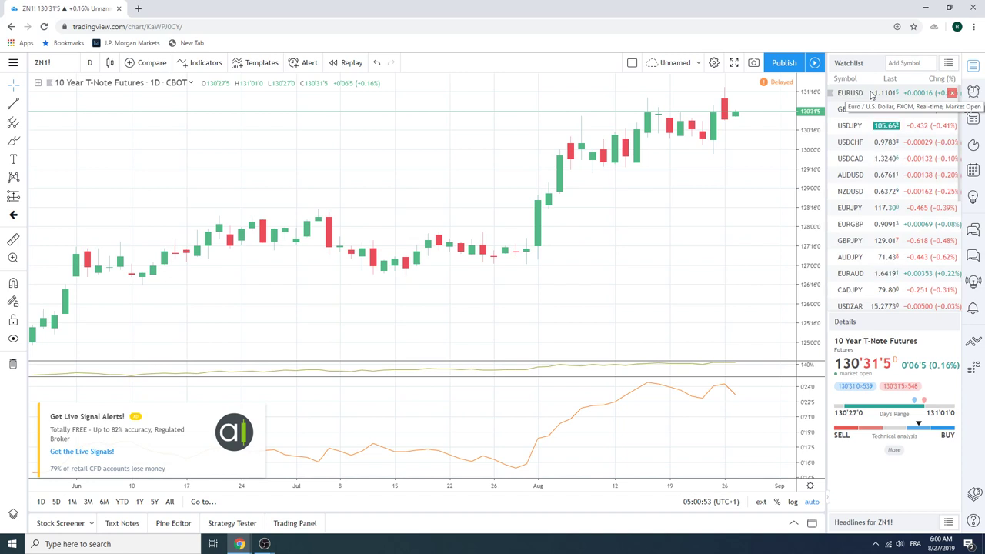
pyautogui.scroll(-2, 877, 144)
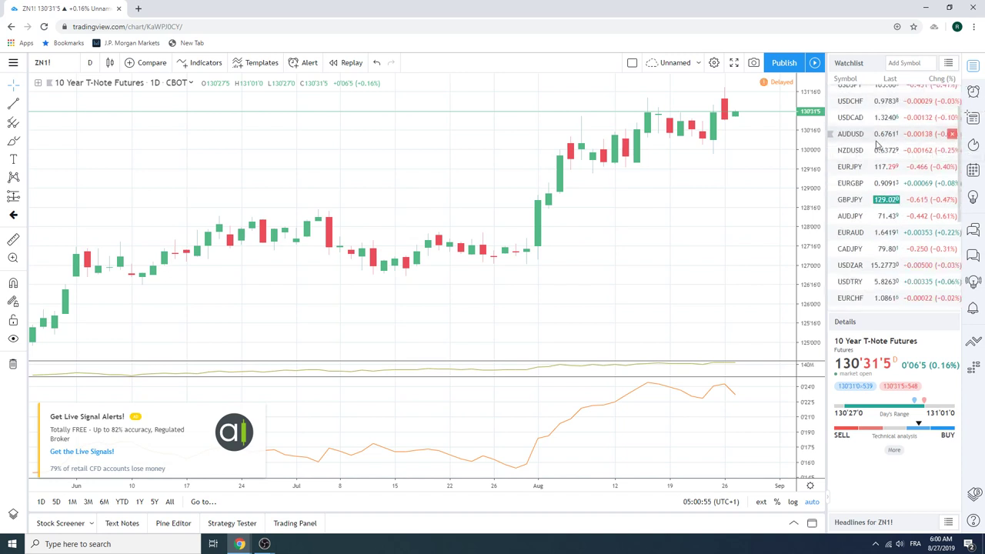